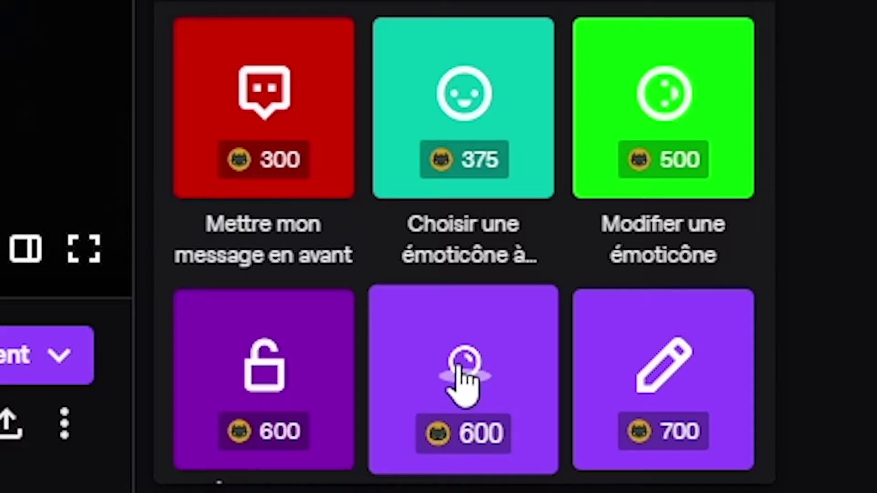
Open the Test320 reward tile and choose Obtenir 600 to redeem it.
{"action": "scroll", "coordinate": [803, 425], "scroll_direction": "down", "scroll_amount": 1}
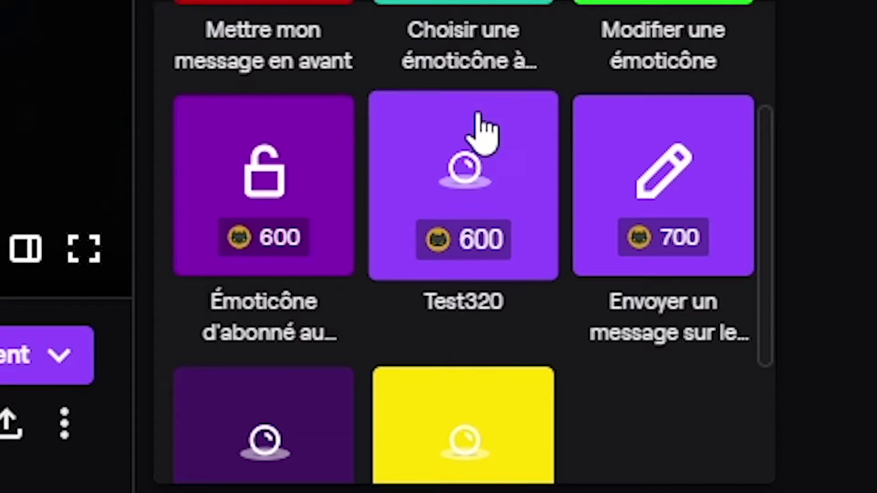
{"action": "left_click", "coordinate": [475, 130]}
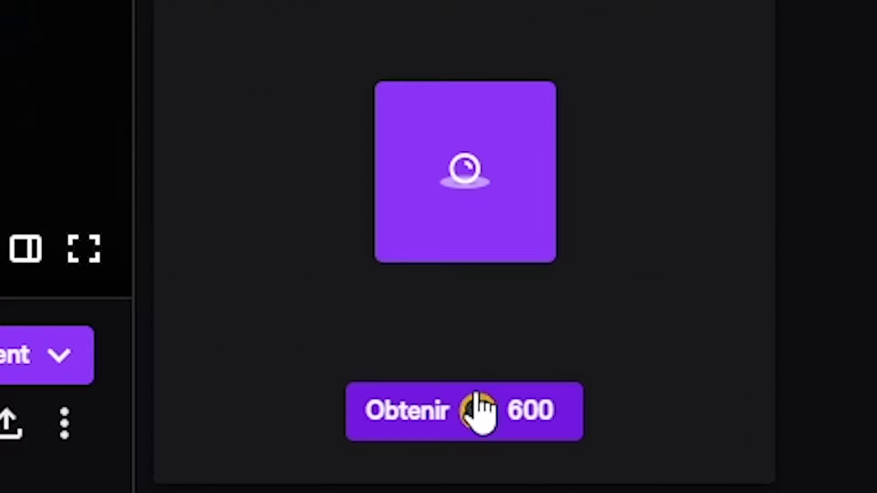
{"action": "left_click", "coordinate": [477, 410]}
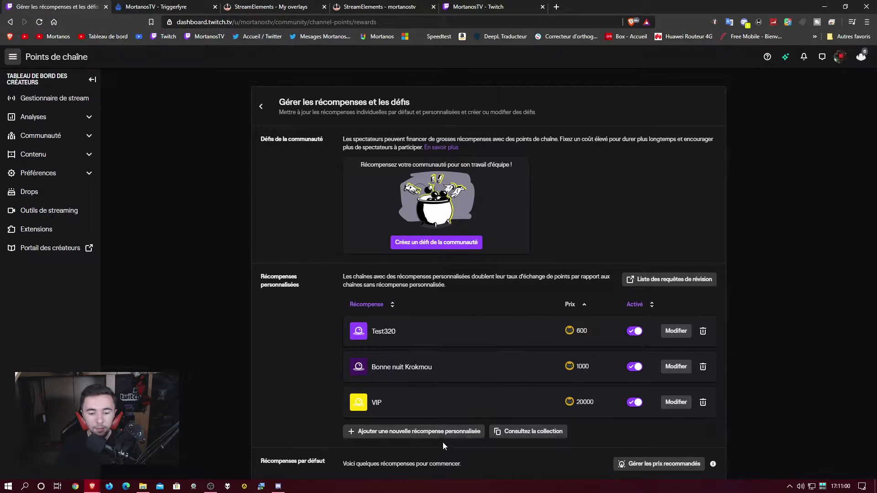
Open the Ajouter une nouvelle récompense personnalisée form and look through its fields.
{"action": "left_click", "coordinate": [414, 431]}
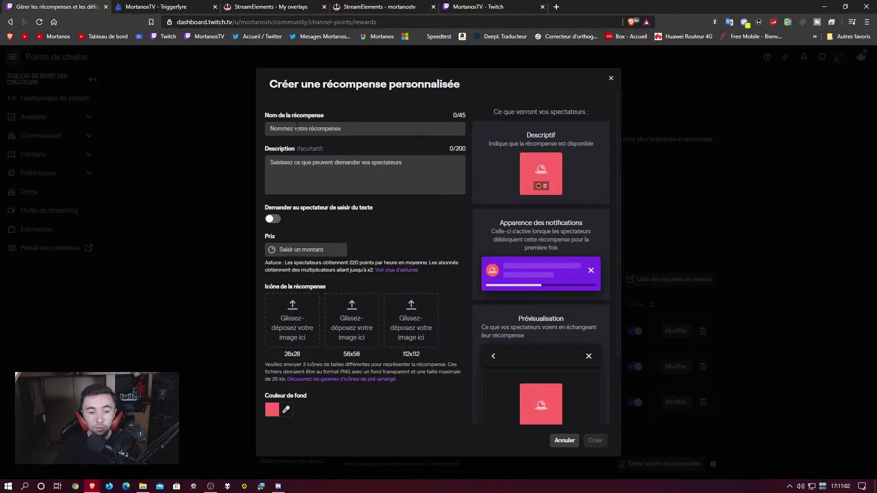
{"action": "scroll", "coordinate": [320, 265], "scroll_direction": "down", "scroll_amount": 2}
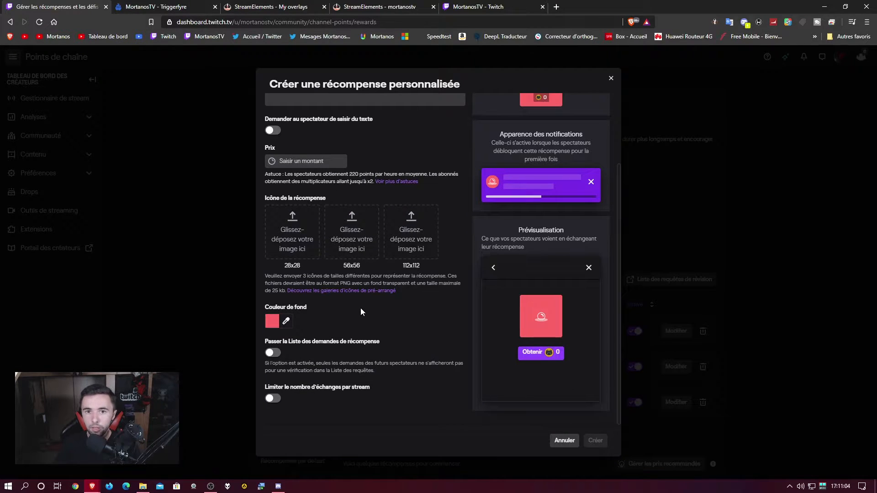
{"action": "scroll", "coordinate": [356, 301], "scroll_direction": "up", "scroll_amount": 2}
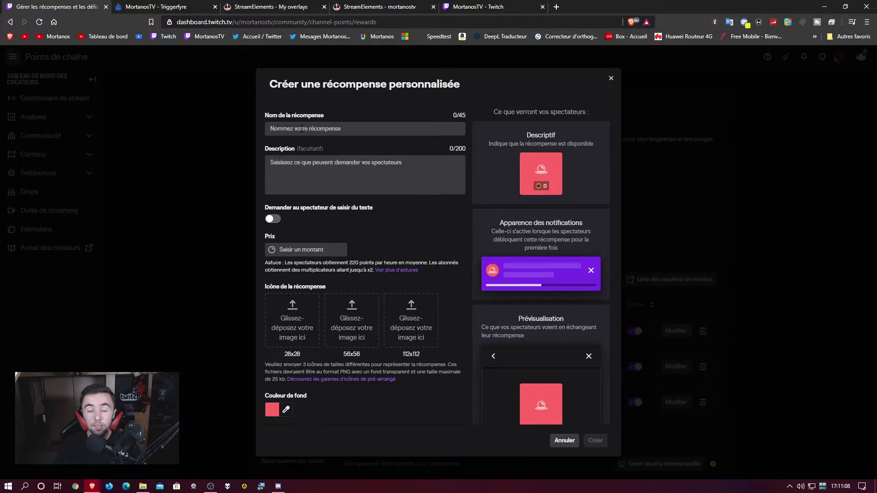
Close the new reward form without creating it and switch to the Triggerfyre images page.
{"action": "left_click", "coordinate": [302, 129]}
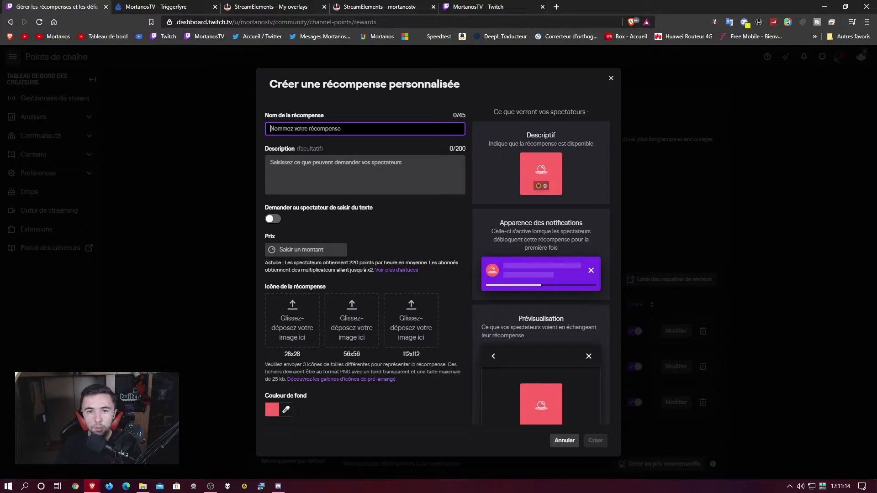
{"action": "scroll", "coordinate": [386, 293], "scroll_direction": "down", "scroll_amount": 2}
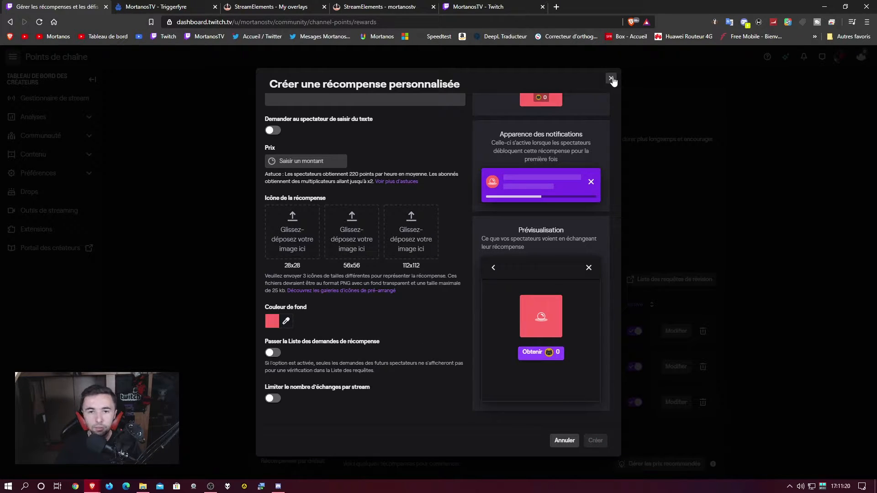
{"action": "left_click", "coordinate": [611, 79]}
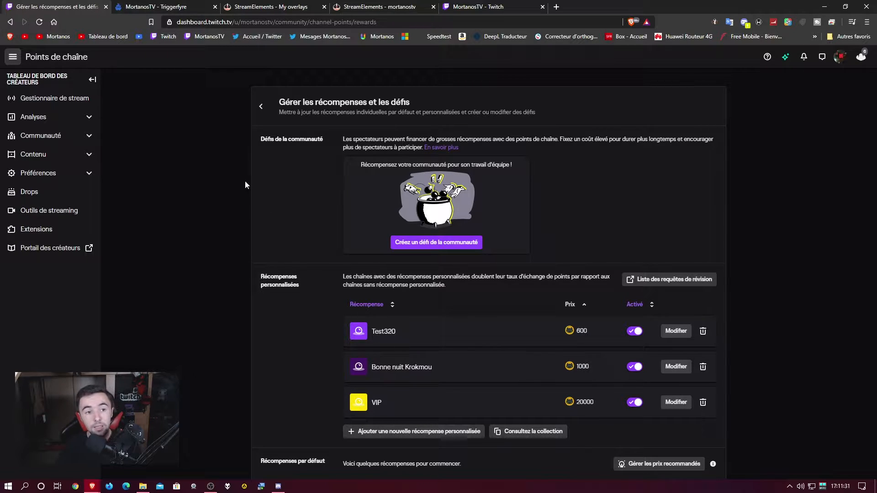
{"action": "left_click", "coordinate": [151, 5]}
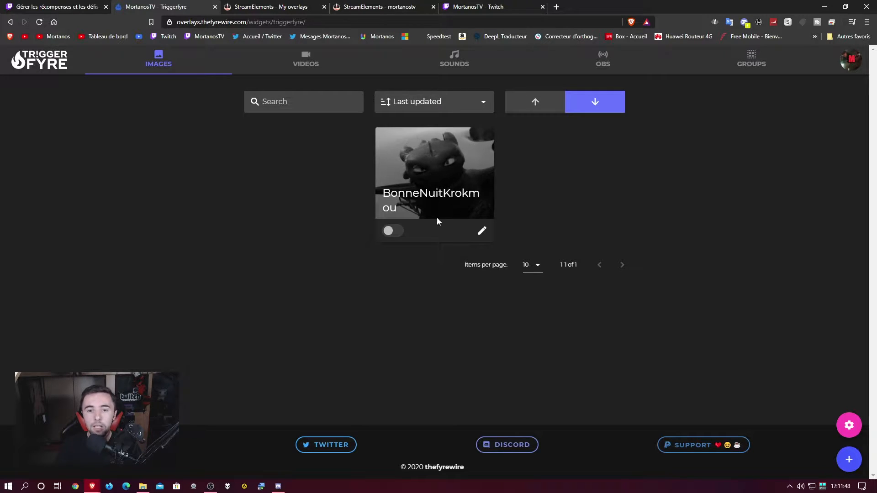
Toggle BonneNuitKrokmou on and off, then start a new image trigger with command Test320.
{"action": "left_click", "coordinate": [394, 233]}
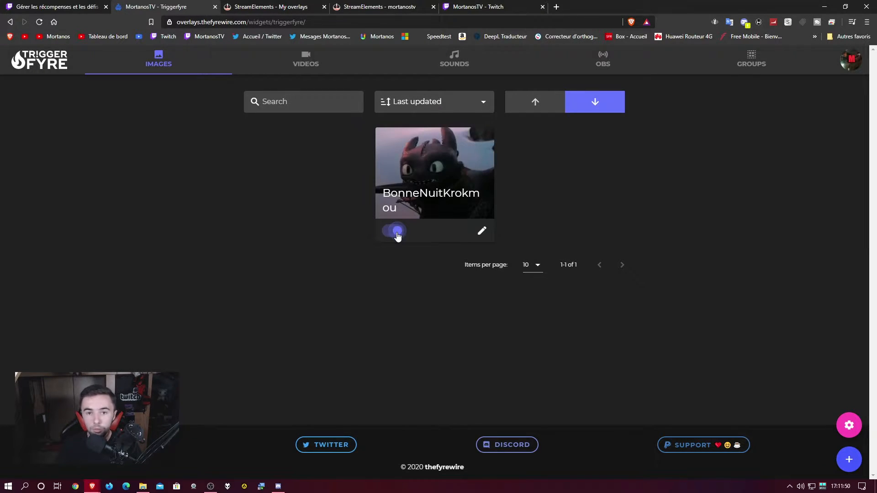
{"action": "left_click", "coordinate": [397, 232]}
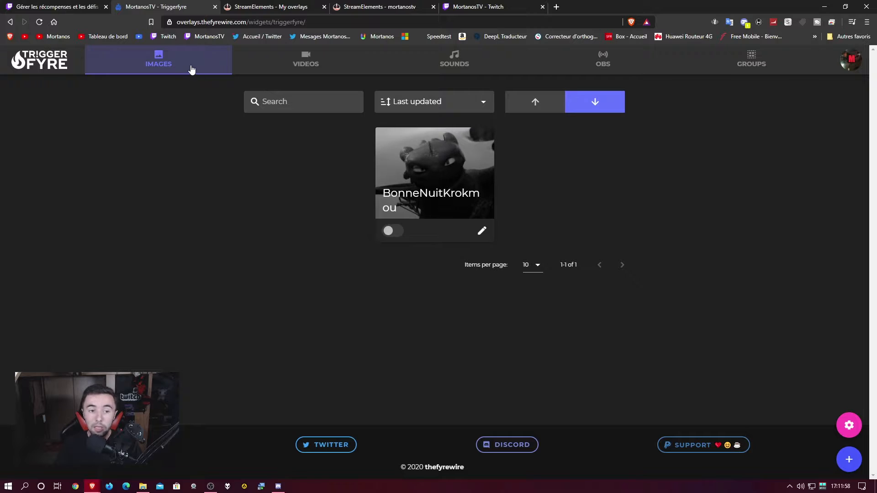
{"action": "left_click", "coordinate": [850, 460]}
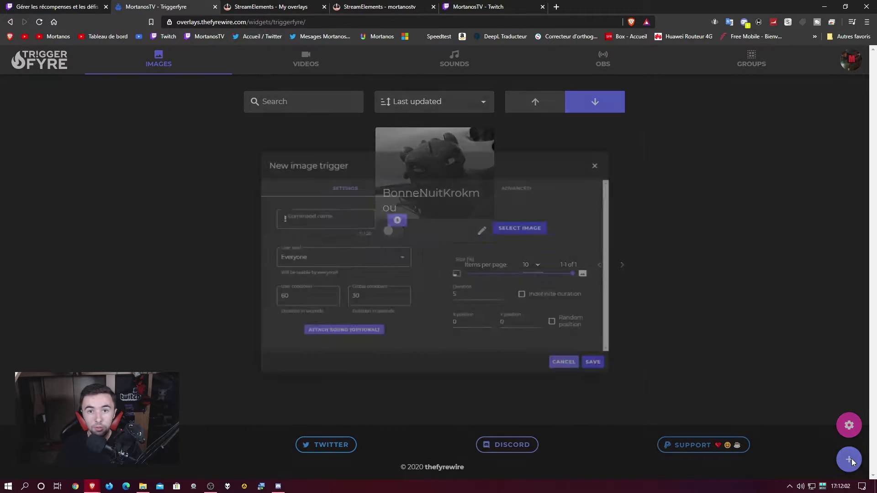
{"action": "left_click", "coordinate": [288, 206]}
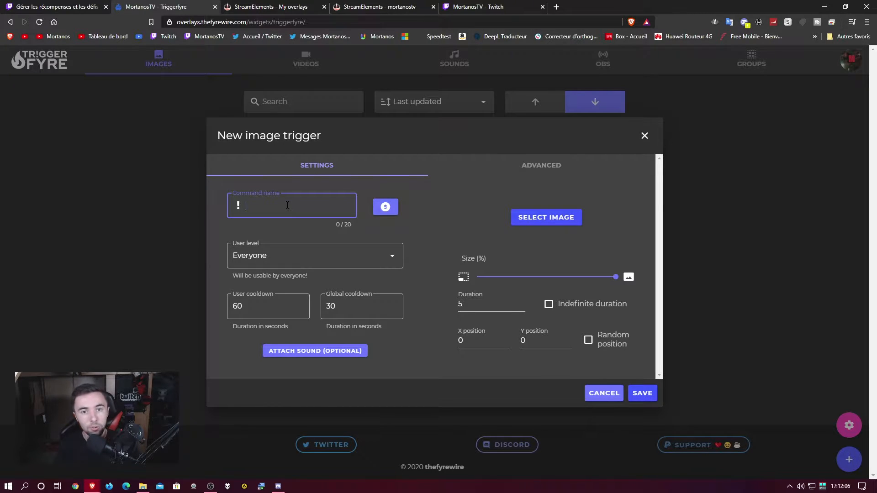
{"action": "type", "text": "Test320"}
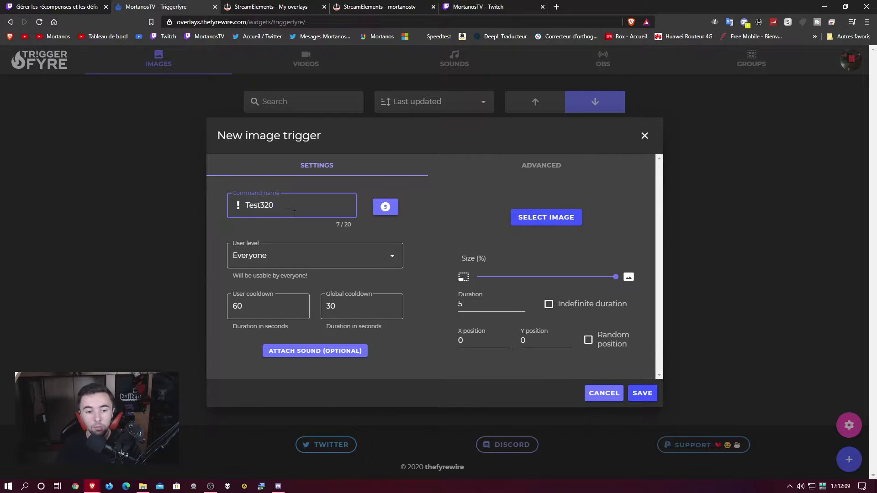
Link the trigger to the Test320 channel-points reward by pasting its name and saving.
{"action": "left_click", "coordinate": [387, 209]}
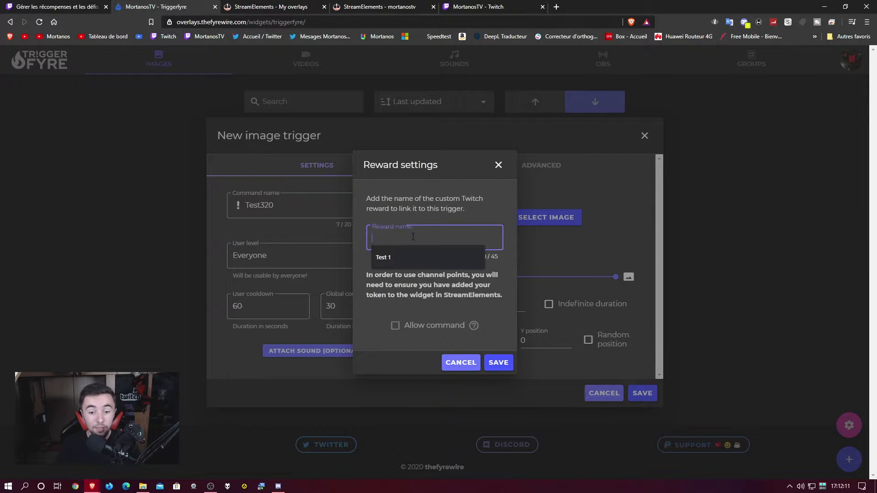
{"action": "left_click", "coordinate": [498, 164]}
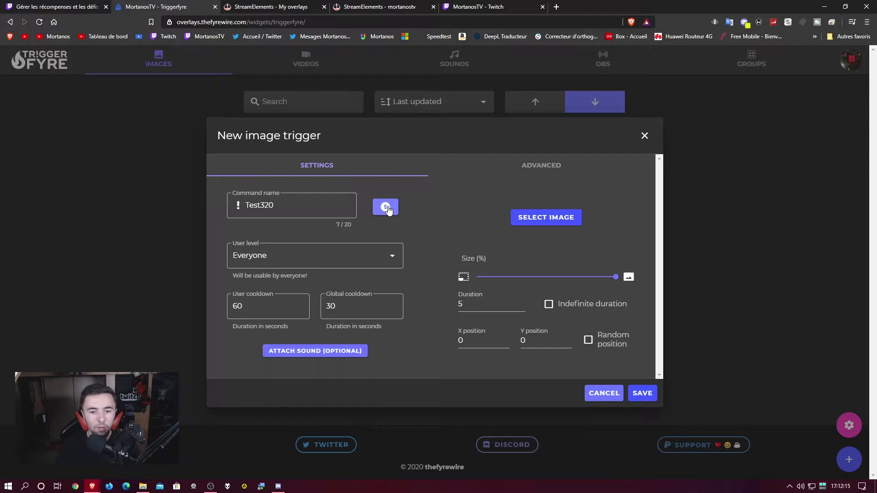
{"action": "left_click", "coordinate": [387, 208]}
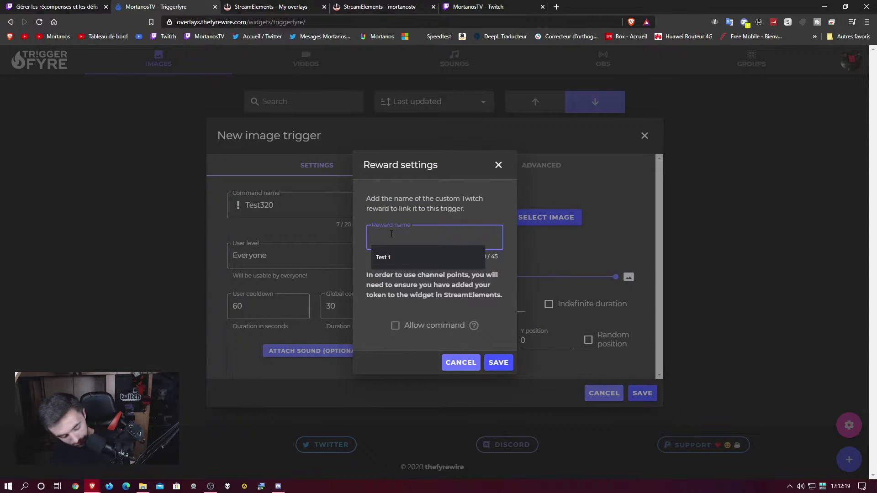
{"action": "type", "text": "Test320"}
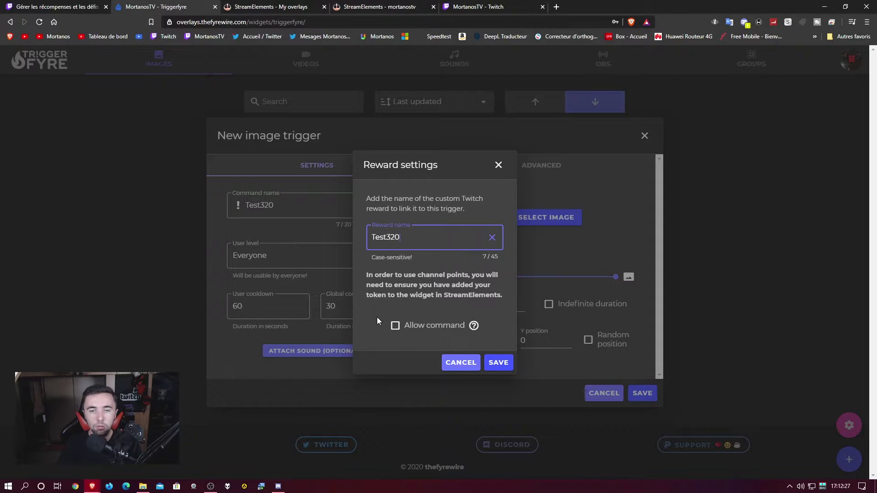
{"action": "left_click", "coordinate": [500, 362]}
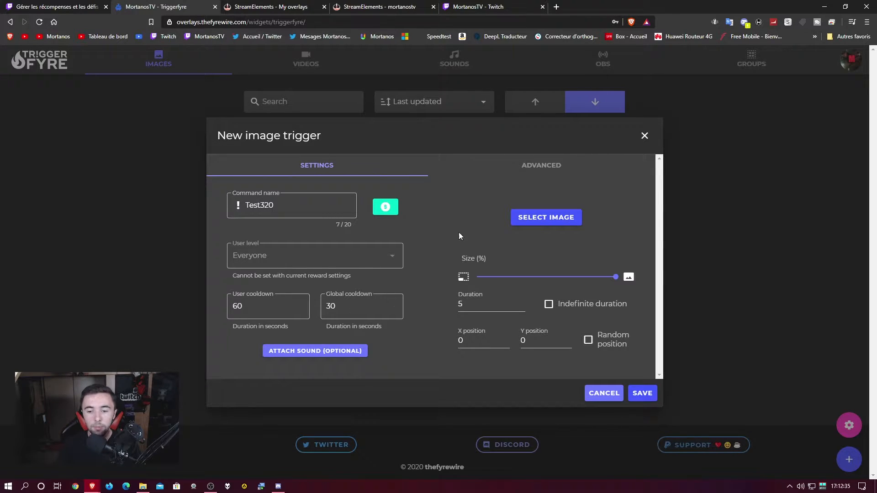
Pick the uploaded dragon GIF as the image, check the Duration, and save the Test320 trigger.
{"action": "left_click", "coordinate": [555, 223]}
{"action": "left_click", "coordinate": [595, 205]}
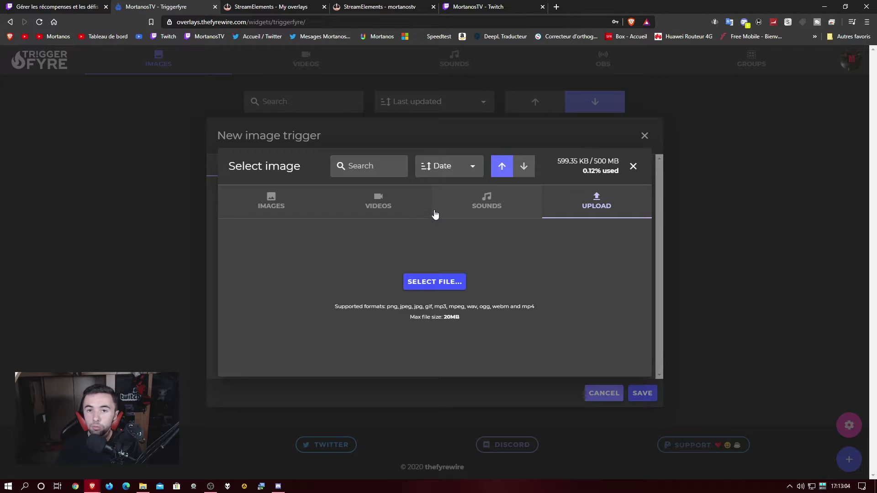
{"action": "left_click", "coordinate": [296, 212]}
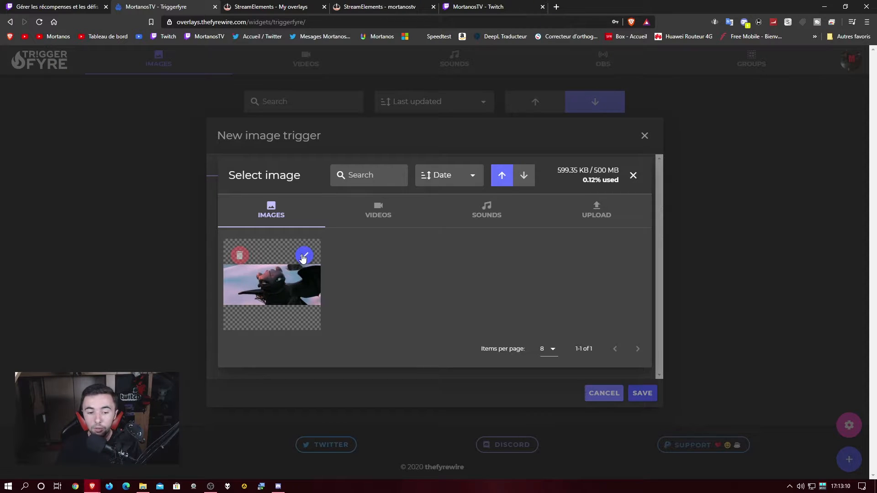
{"action": "left_click", "coordinate": [302, 257]}
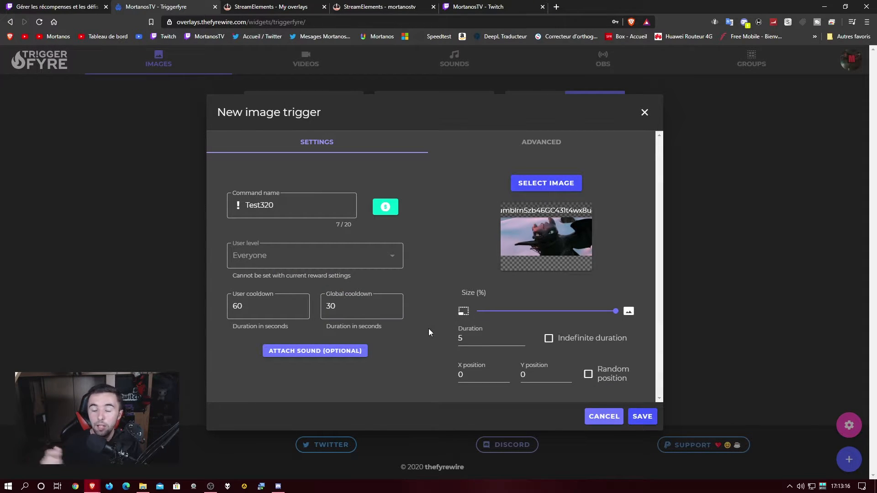
{"action": "left_click", "coordinate": [490, 341]}
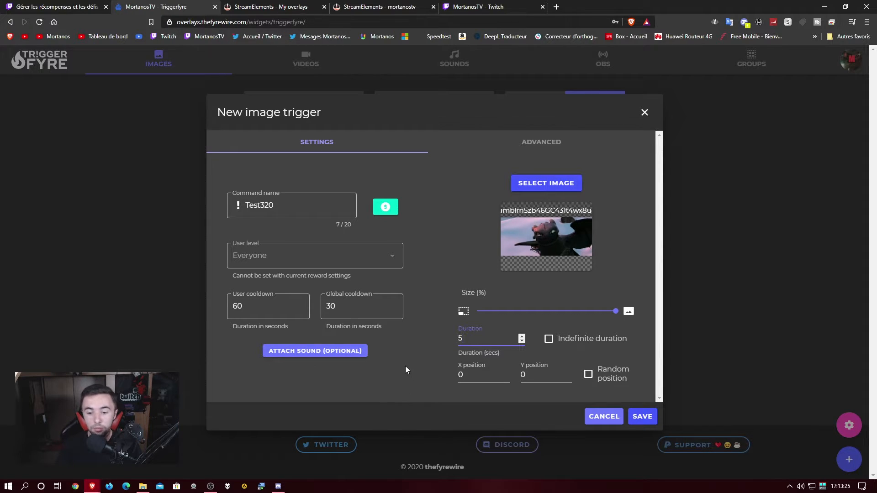
{"action": "left_click", "coordinate": [648, 416]}
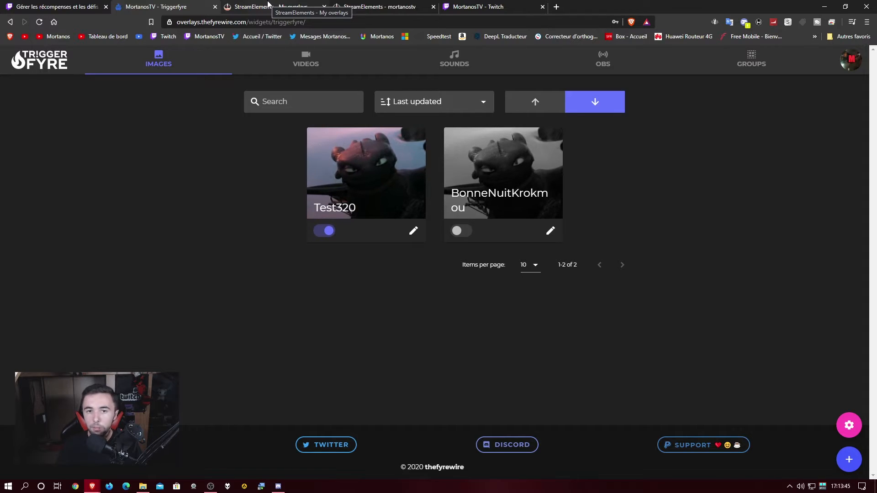
Open the TriggerFyre overlay in StreamElements and copy the widget token from TriggerFyre's Settings.
{"action": "left_click", "coordinate": [269, 5]}
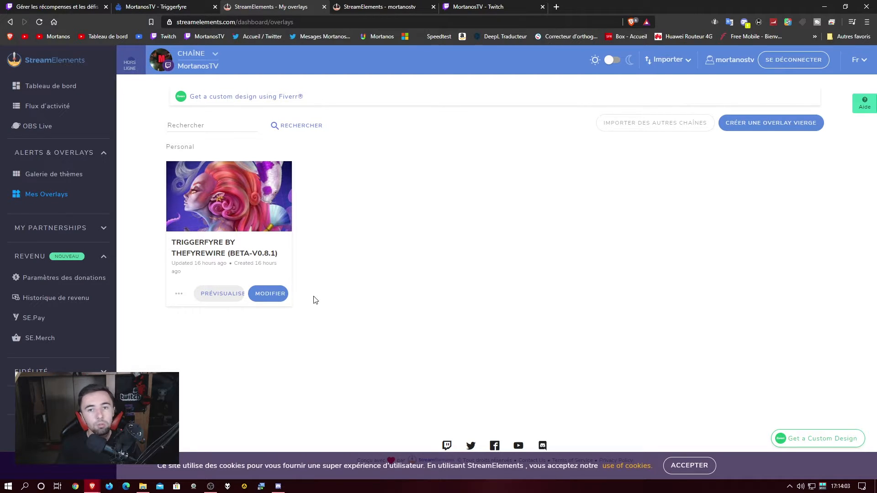
{"action": "left_click", "coordinate": [277, 295]}
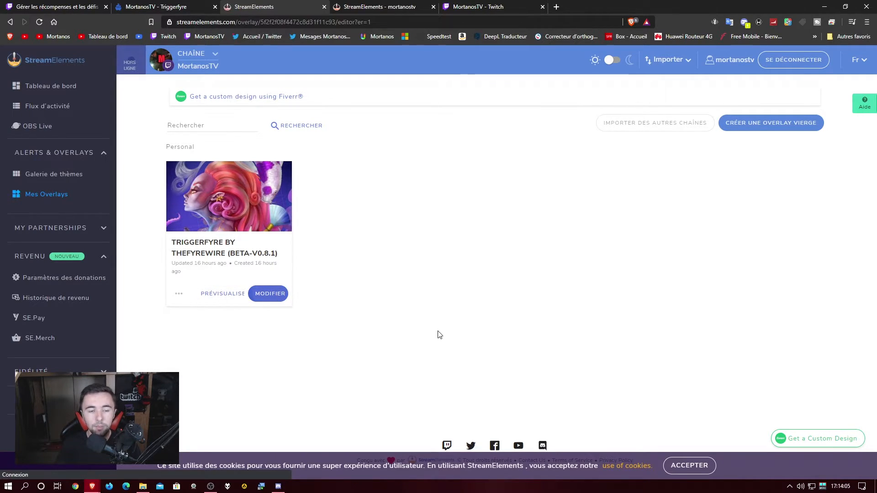
{"action": "left_click", "coordinate": [165, 5]}
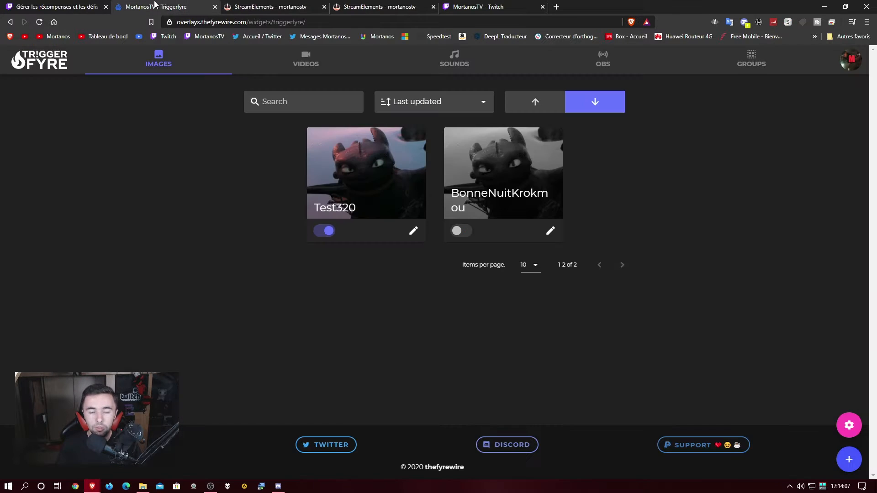
{"action": "left_click", "coordinate": [849, 425]}
{"action": "left_click", "coordinate": [384, 317]}
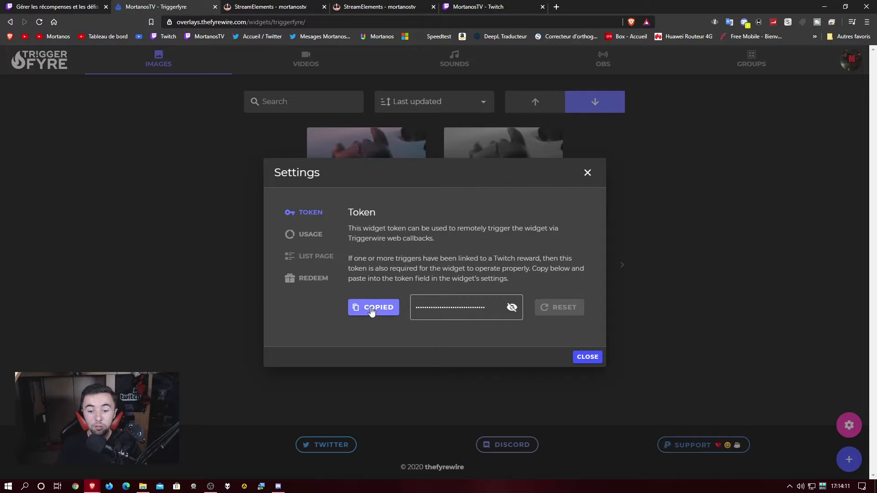
{"action": "left_click", "coordinate": [247, 6]}
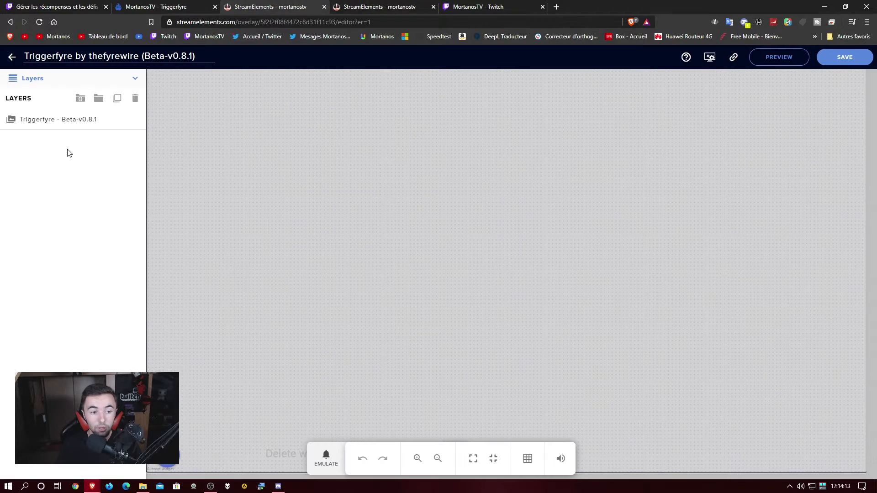
Expand the Triggerfyre layer's WIDGET TOKEN, compare it with TriggerFyre's token, then view the overlay's live page.
{"action": "left_click", "coordinate": [41, 124]}
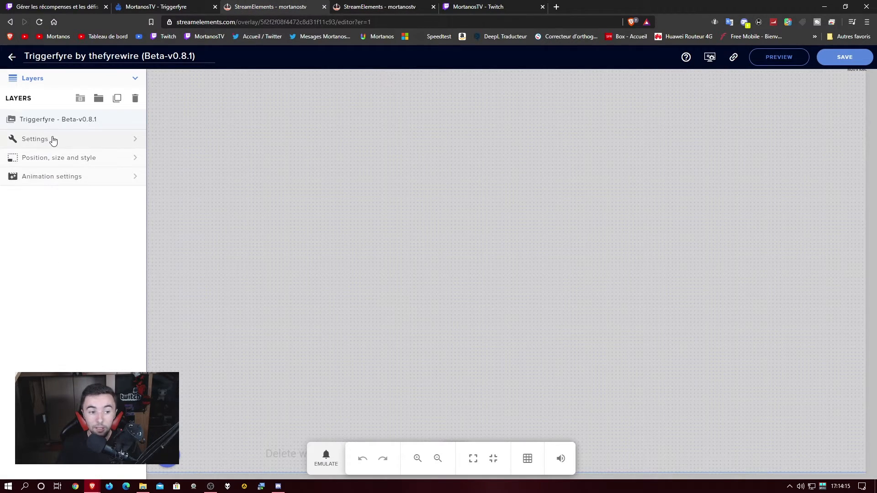
{"action": "left_click", "coordinate": [53, 139]}
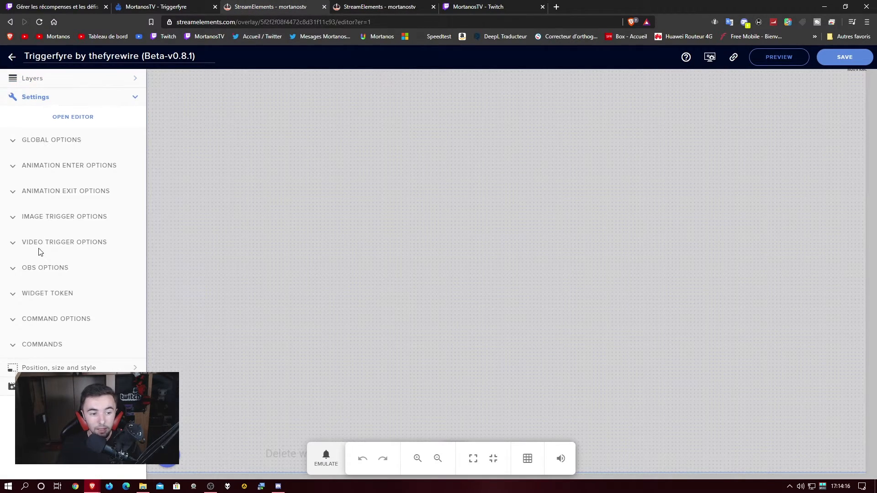
{"action": "left_click", "coordinate": [12, 295]}
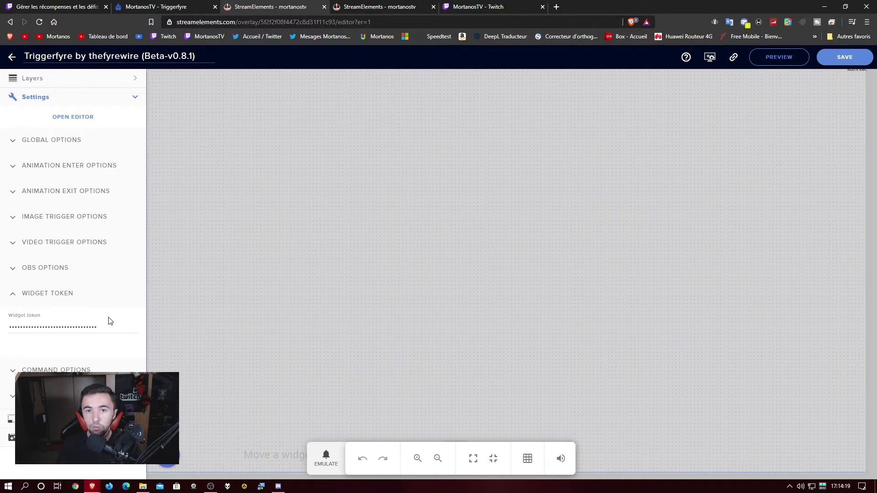
{"action": "left_click", "coordinate": [184, 6]}
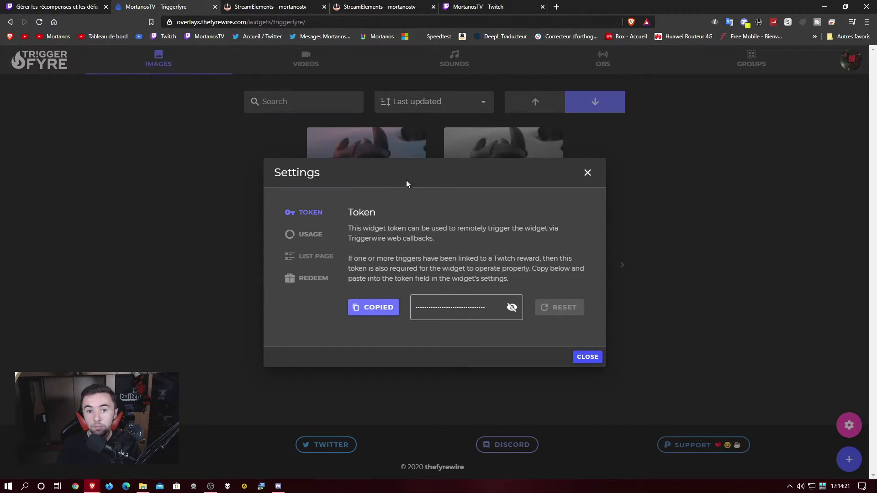
{"action": "left_click", "coordinate": [276, 5]}
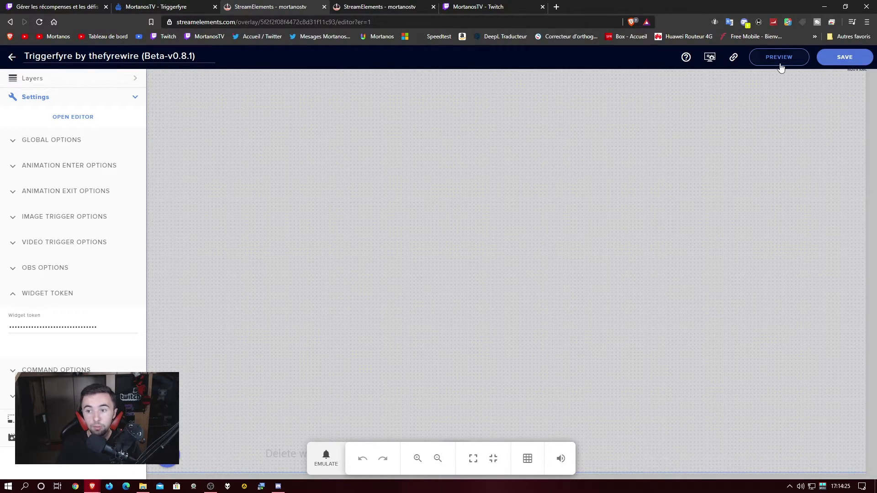
{"action": "left_click", "coordinate": [370, 9]}
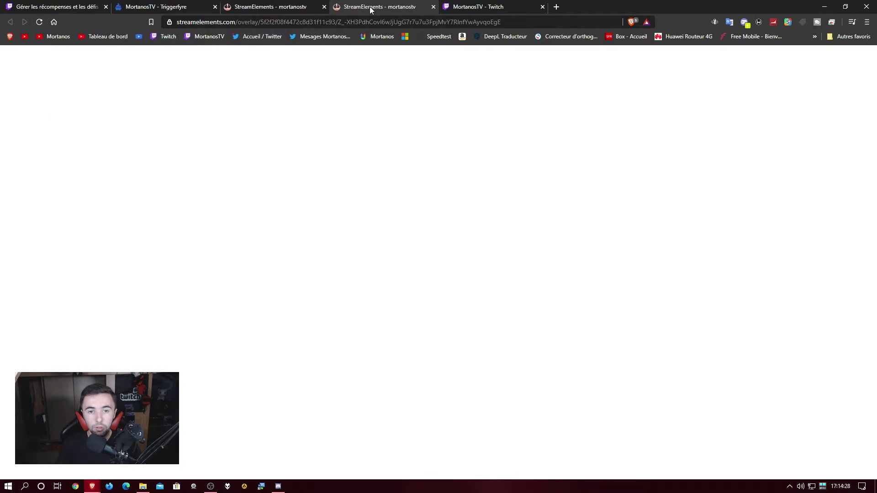
Redeem Test320 for 600 points, watch the overlay play, and drag the overlay tab into its own window.
{"action": "left_click", "coordinate": [507, 6]}
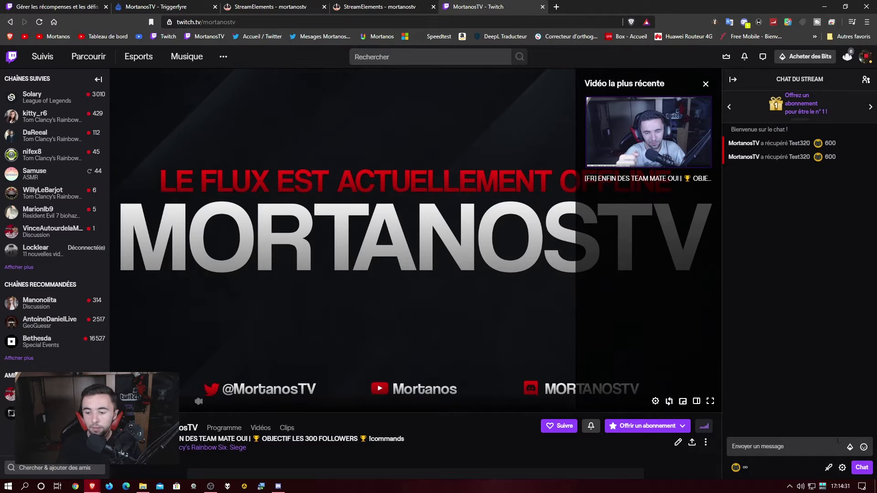
{"action": "left_click", "coordinate": [735, 467]}
{"action": "scroll", "coordinate": [798, 429], "scroll_direction": "down", "scroll_amount": 2}
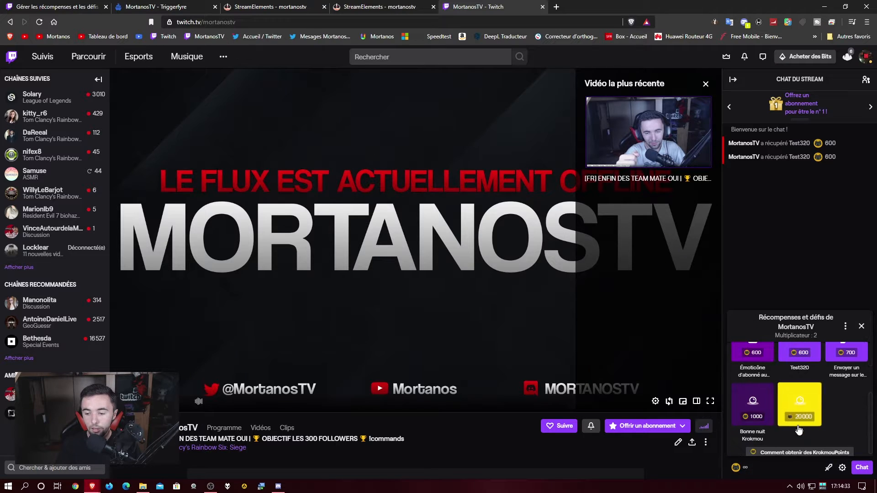
{"action": "left_click", "coordinate": [799, 354]}
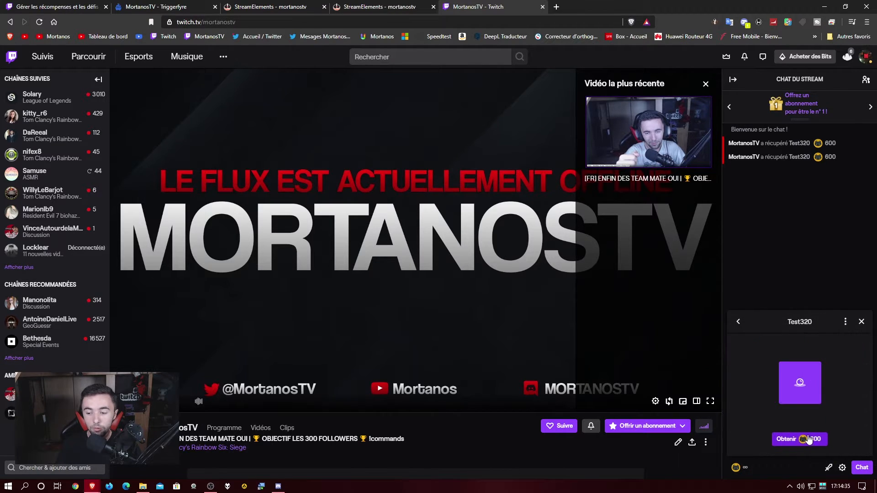
{"action": "left_click", "coordinate": [795, 439]}
{"action": "key", "text": "ctrl+Page_Up"}
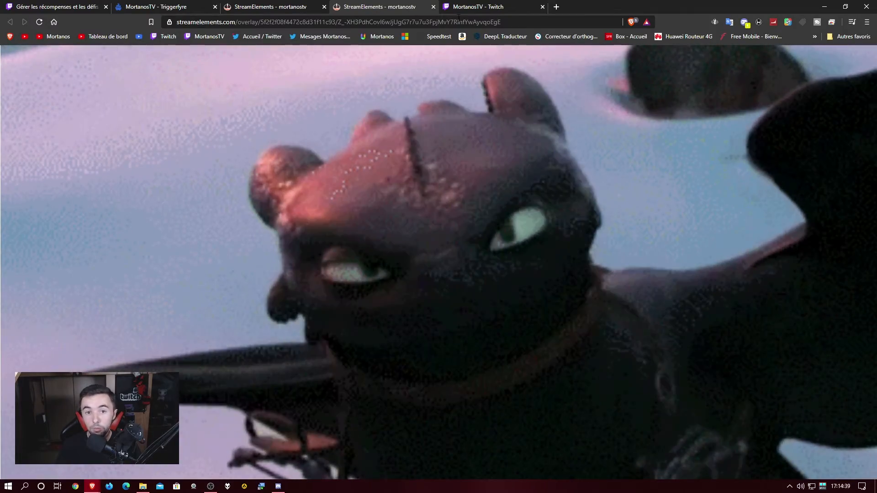
{"action": "left_click_drag", "start_coordinate": [382, 6], "coordinate": [876, 137]}
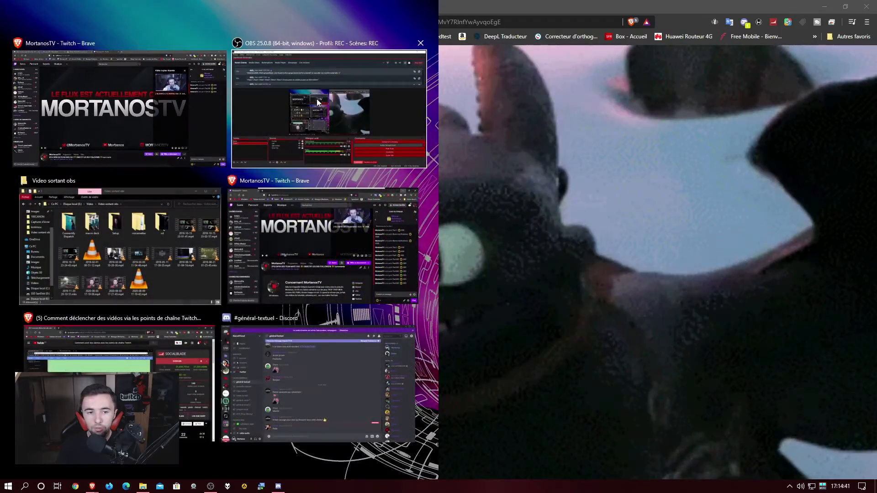
Snap Twitch to the left half and redeem Test320 for 600 points again.
{"action": "left_click", "coordinate": [156, 94]}
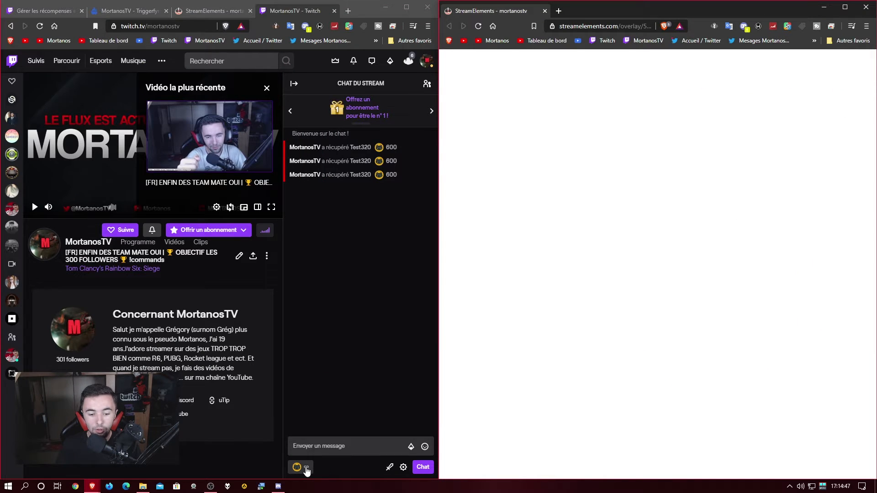
{"action": "left_click", "coordinate": [305, 468]}
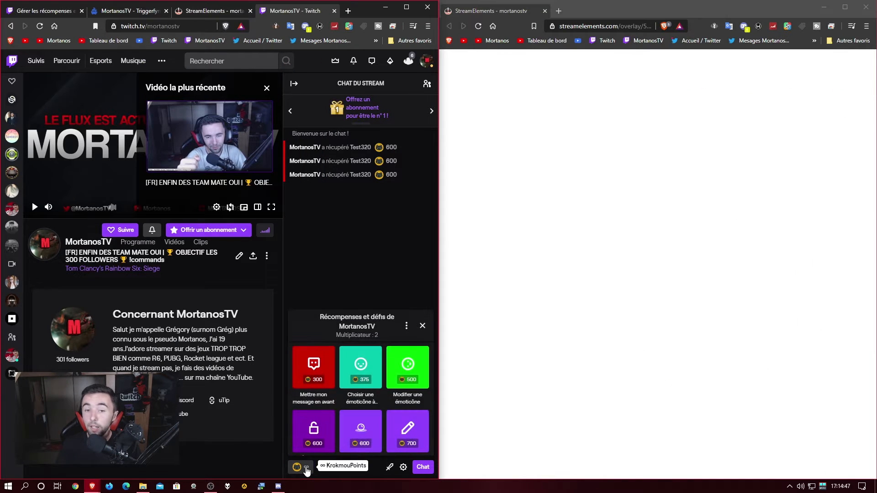
{"action": "left_click", "coordinate": [359, 431]}
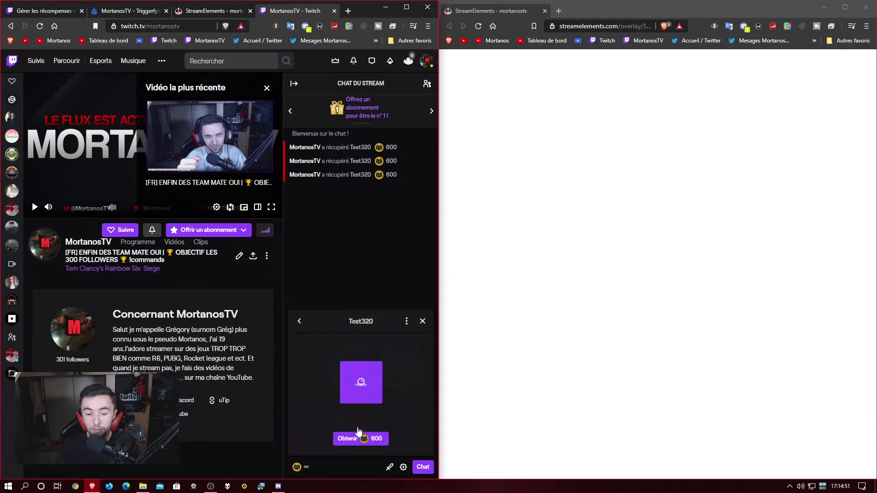
{"action": "left_click", "coordinate": [364, 440]}
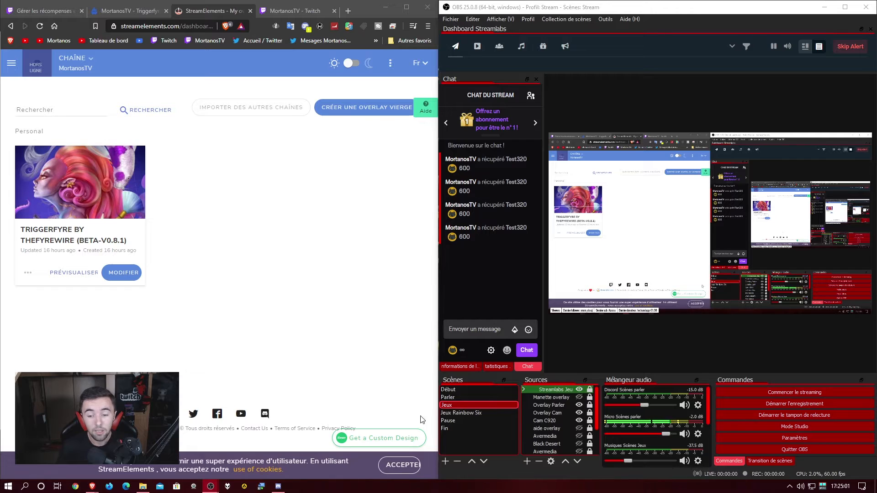
Add a new Navigateur browser source named Test in OBS Studio.
{"action": "left_click", "coordinate": [528, 461]}
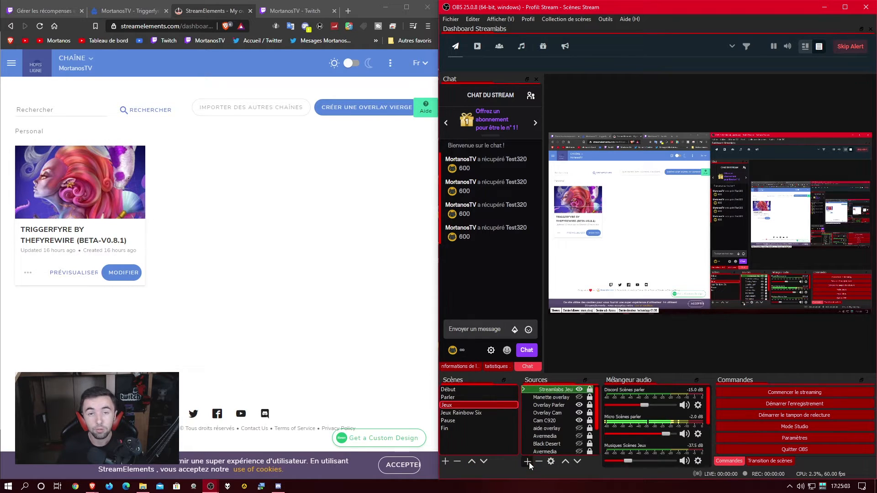
{"action": "left_click", "coordinate": [556, 356]}
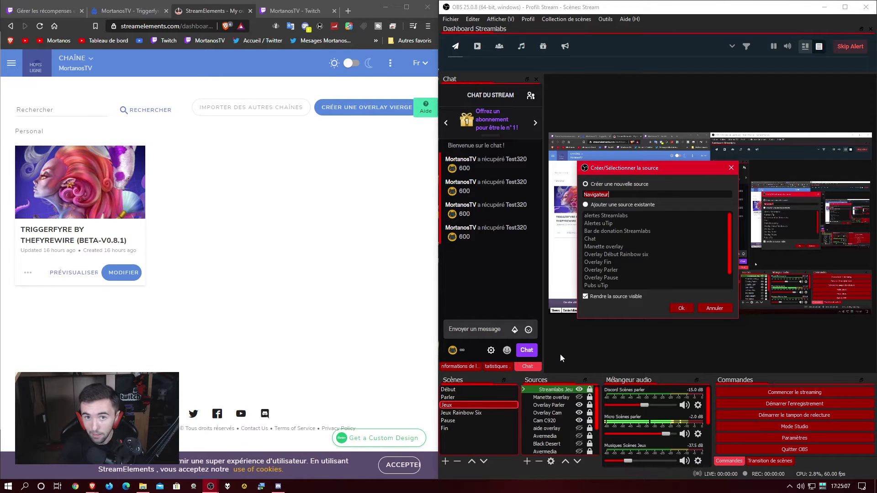
{"action": "key", "text": "End"}
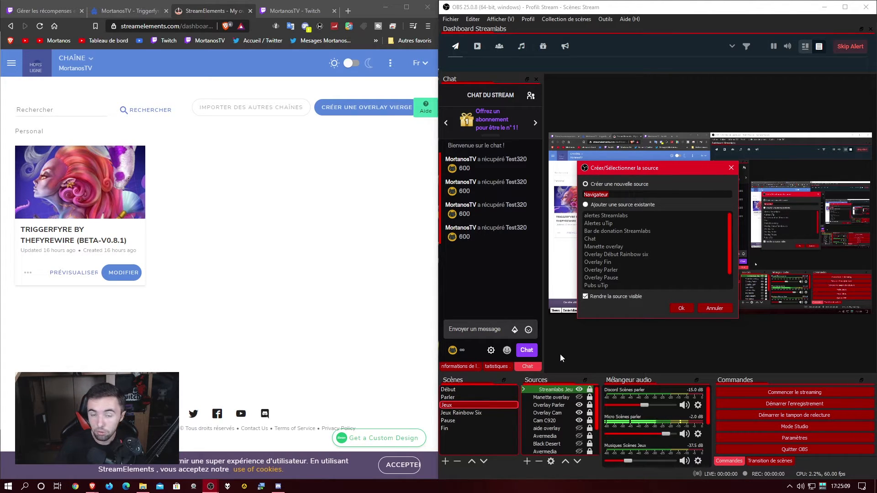
{"action": "type", "text": "Tes"}
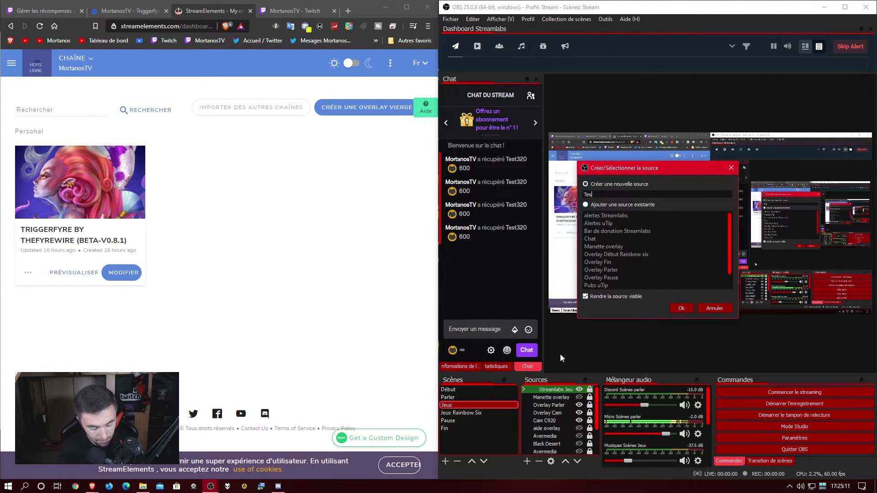
{"action": "type", "text": "t"}
{"action": "left_click", "coordinate": [671, 309]}
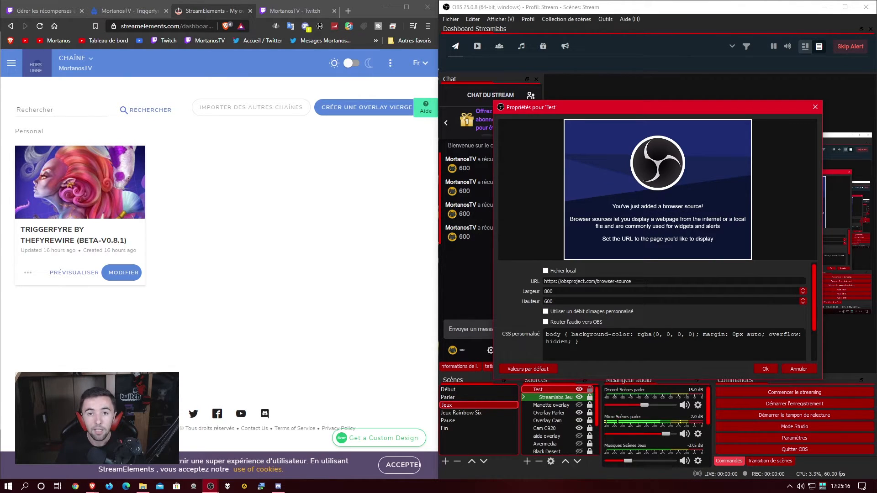
Copy the StreamElements overlay URL and paste it into the Test source's URL field.
{"action": "left_click", "coordinate": [29, 273]}
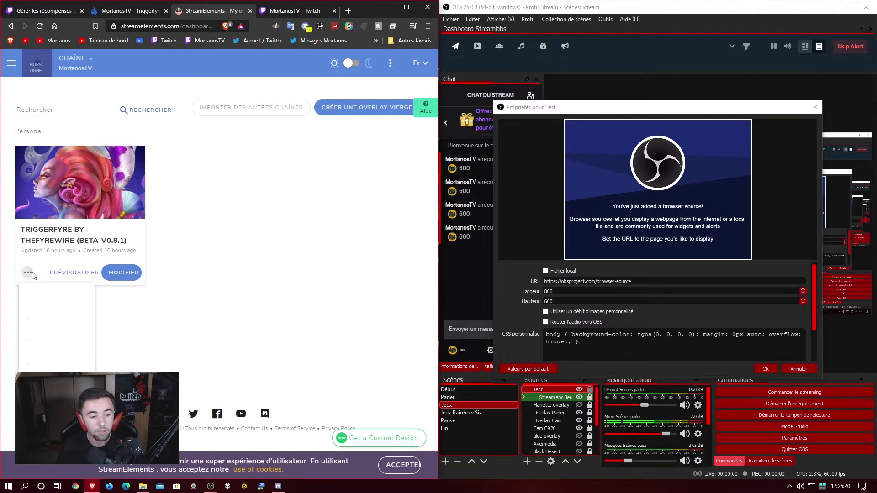
{"action": "triple_click", "coordinate": [647, 280]}
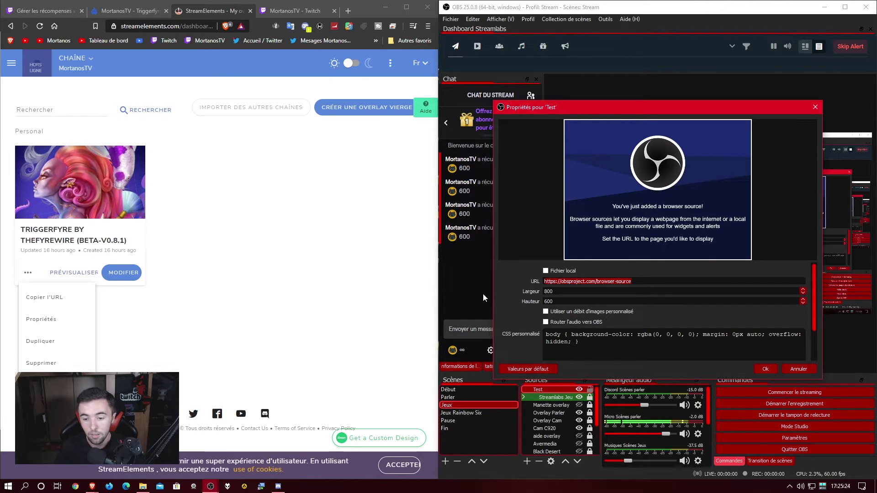
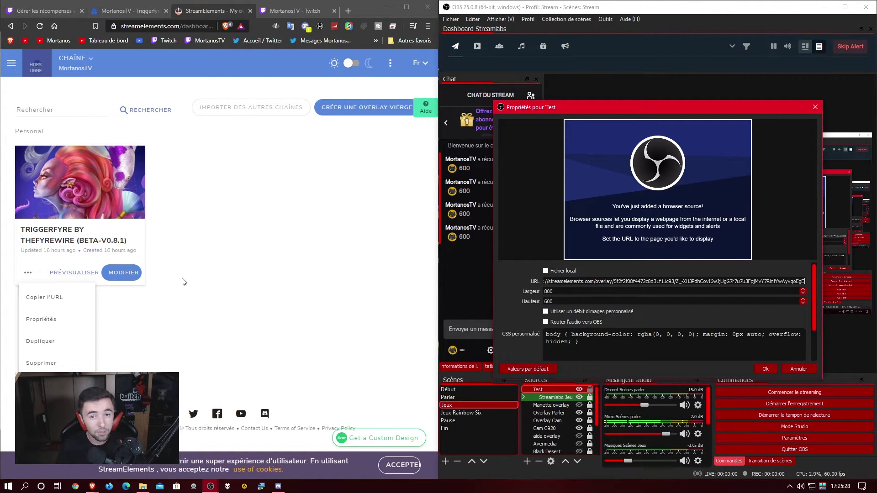
{"action": "left_click", "coordinate": [132, 274]}
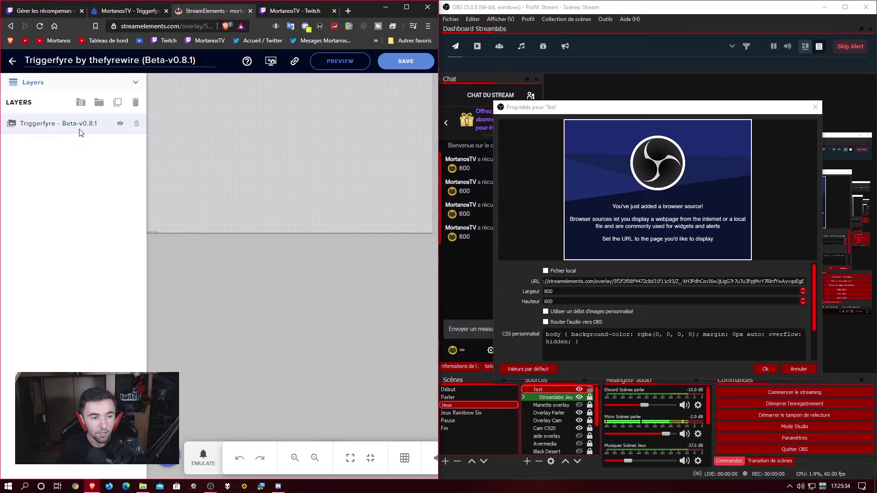
Check the widget's size, then set the Test source to Largeur 1920 and Hauteur 1080.
{"action": "left_click", "coordinate": [80, 130]}
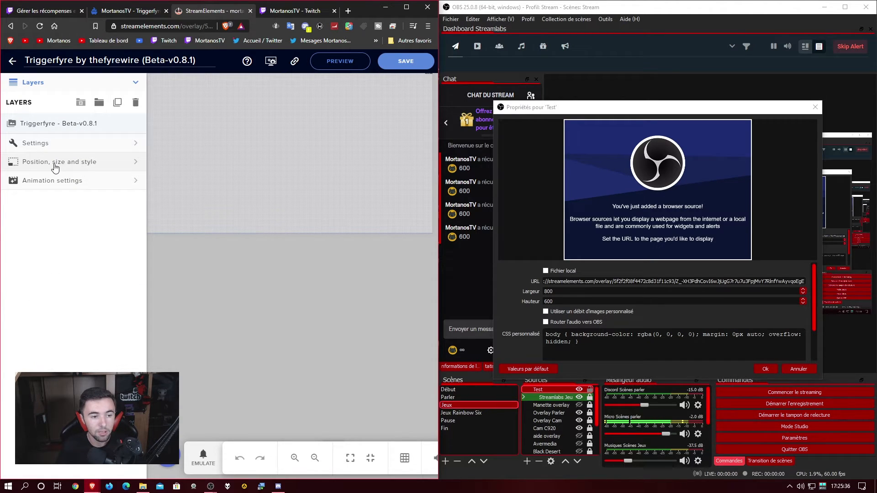
{"action": "left_click", "coordinate": [88, 167]}
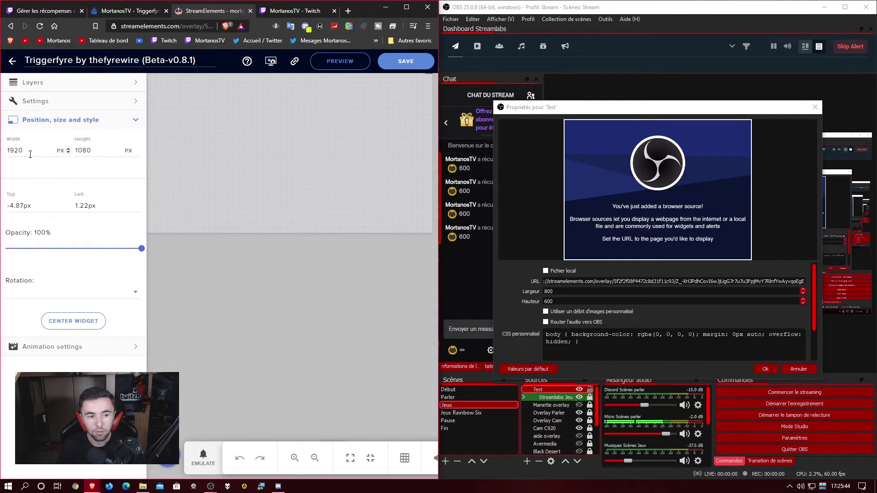
{"action": "double_click", "coordinate": [563, 290]}
{"action": "key", "text": "BackSpace"}
{"action": "type", "text": "19"}
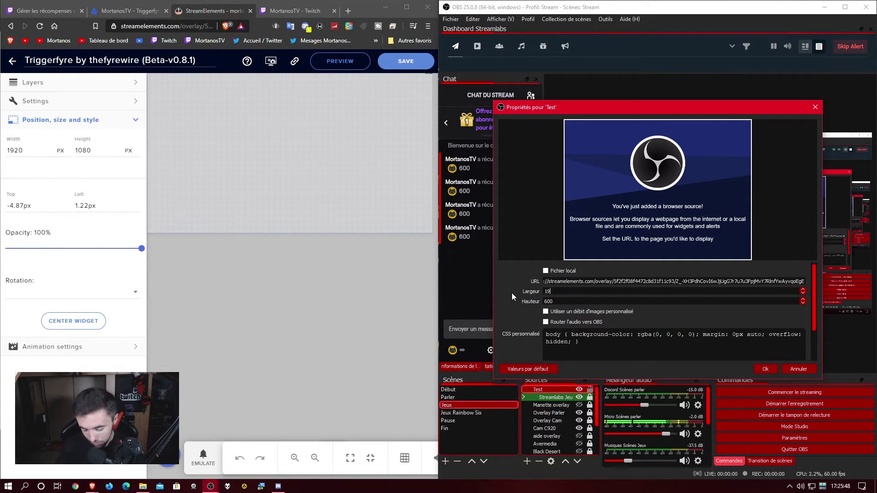
{"action": "type", "text": "20"}
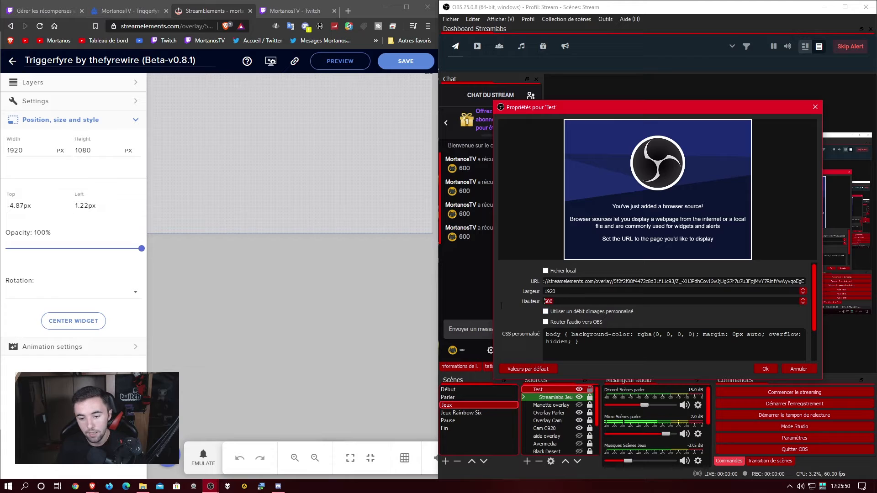
{"action": "type", "text": "1080"}
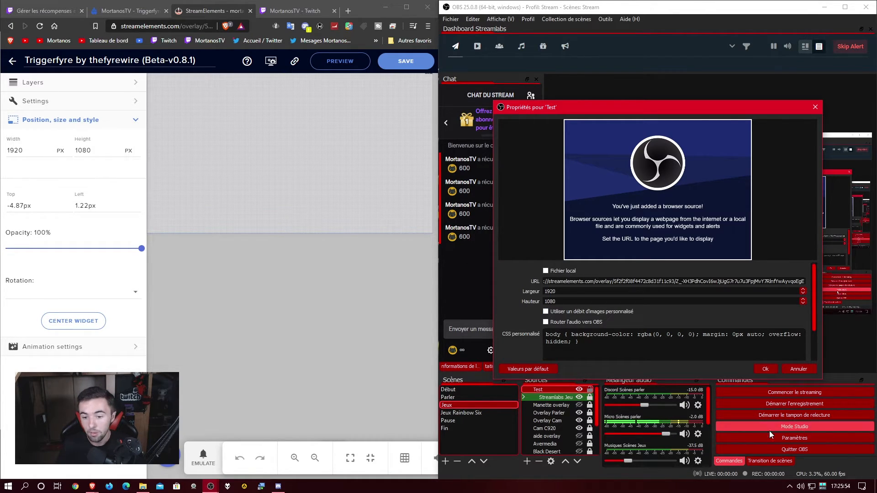
{"action": "left_click", "coordinate": [768, 368]}
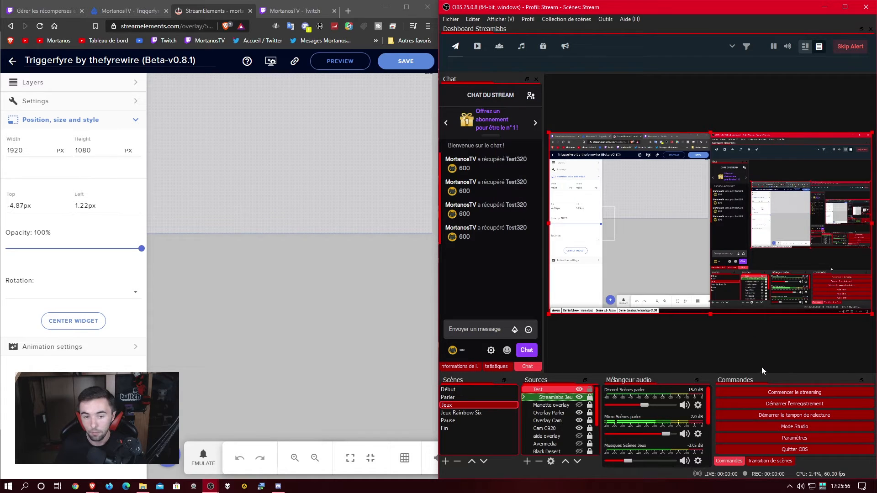
Redeem Test320 for 600 points on Twitch and check the dragon GIF in OBS.
{"action": "left_click", "coordinate": [10, 59]}
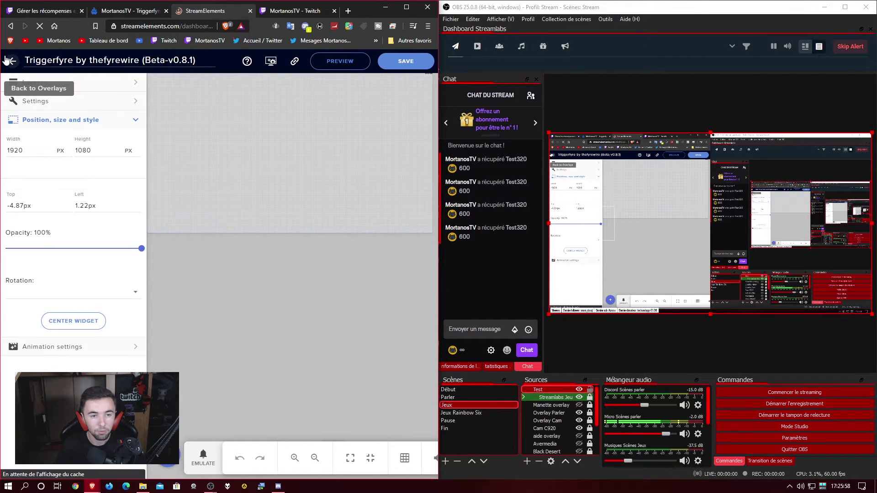
{"action": "left_click", "coordinate": [282, 10]}
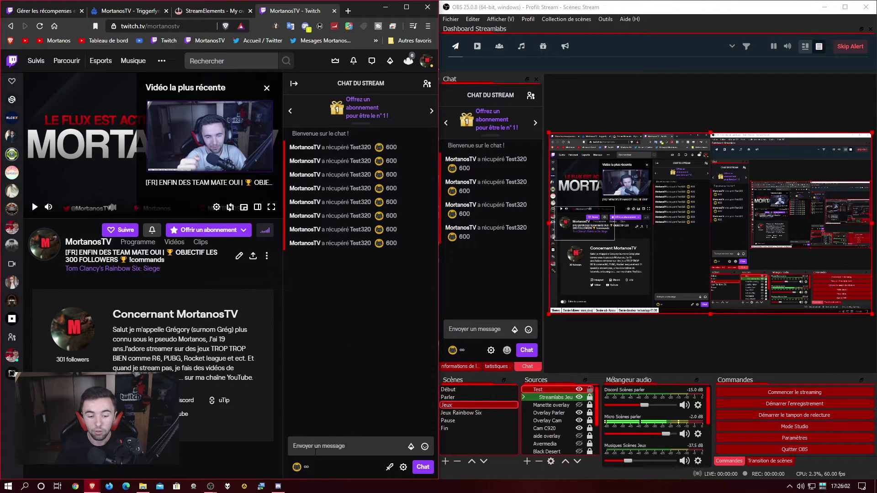
{"action": "left_click", "coordinate": [297, 467]}
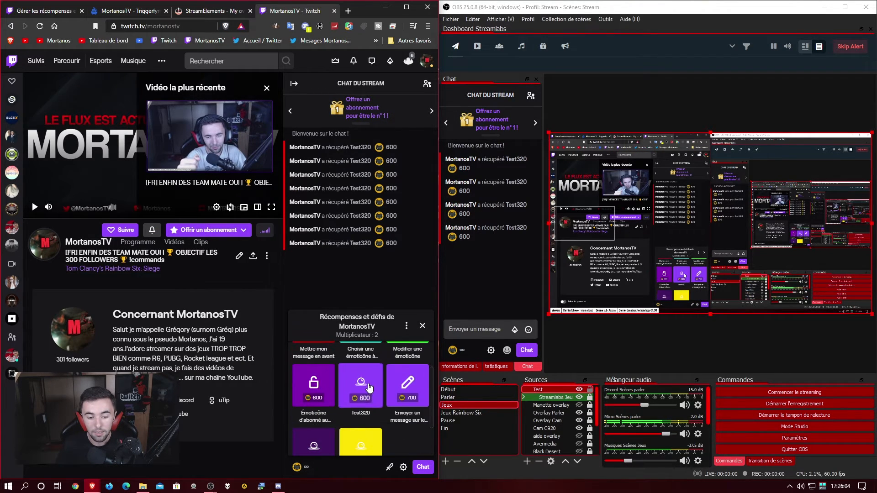
{"action": "left_click", "coordinate": [370, 388]}
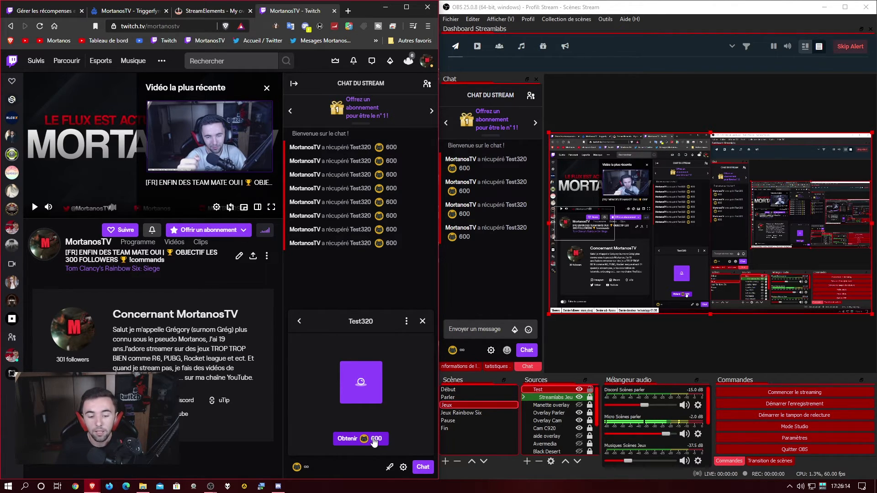
{"action": "left_click", "coordinate": [374, 439]}
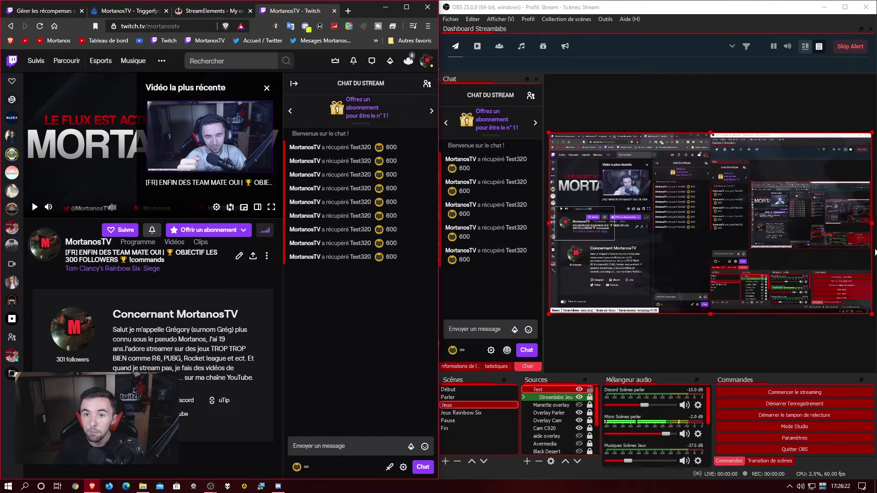
{"action": "left_click", "coordinate": [549, 136]}
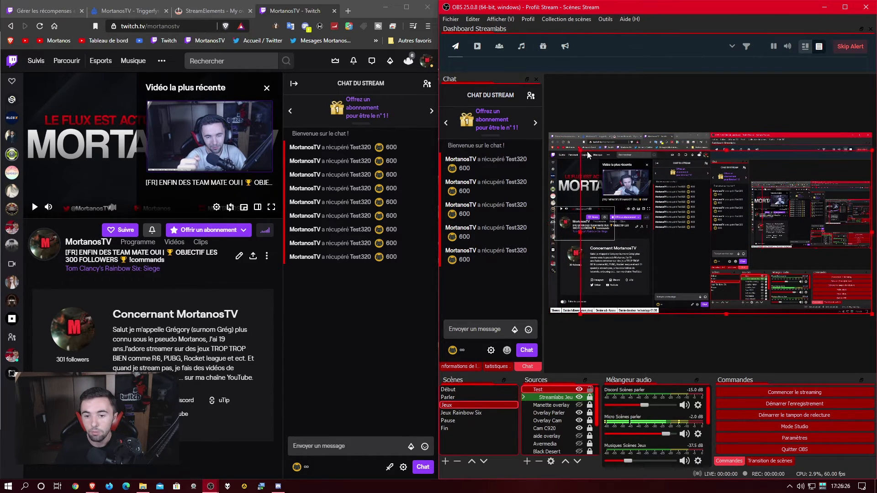